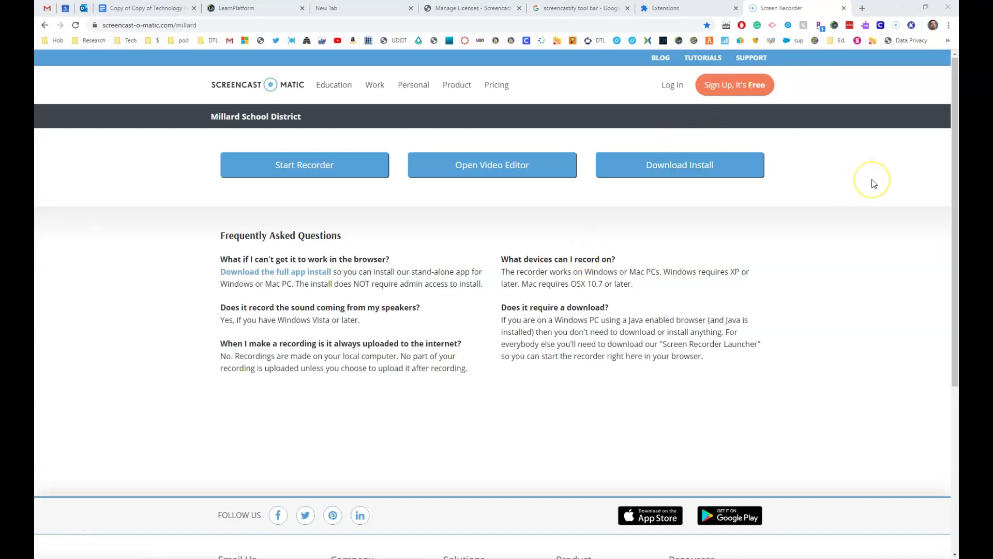
Preview the Screencastify thread's screenshot attachment in Gmail, then close it
click(45, 8)
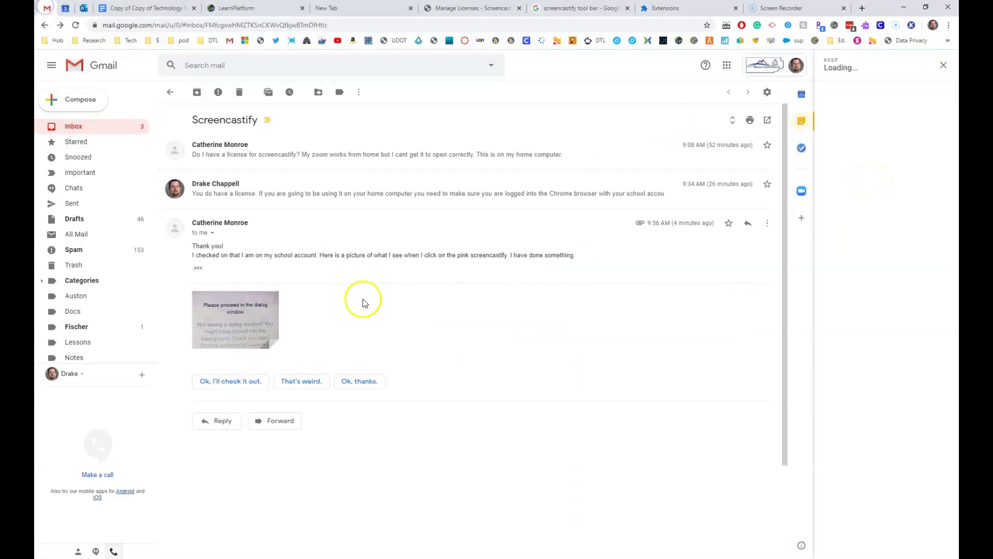
click(256, 305)
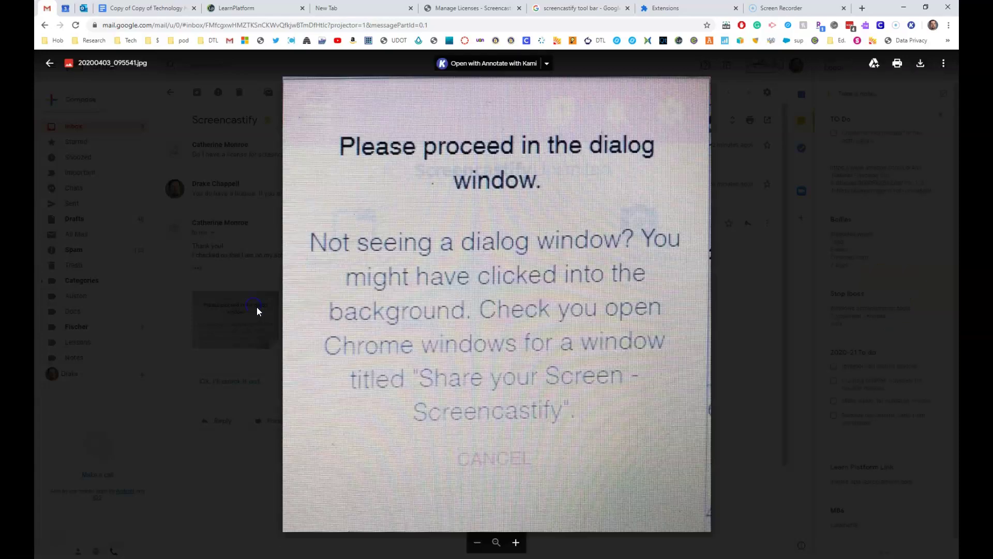
click(226, 361)
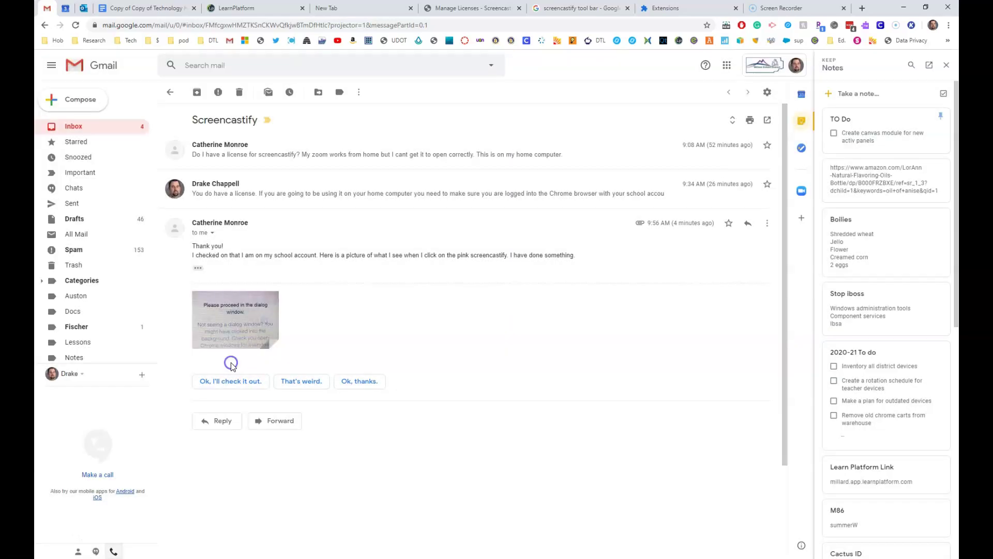
click(773, 26)
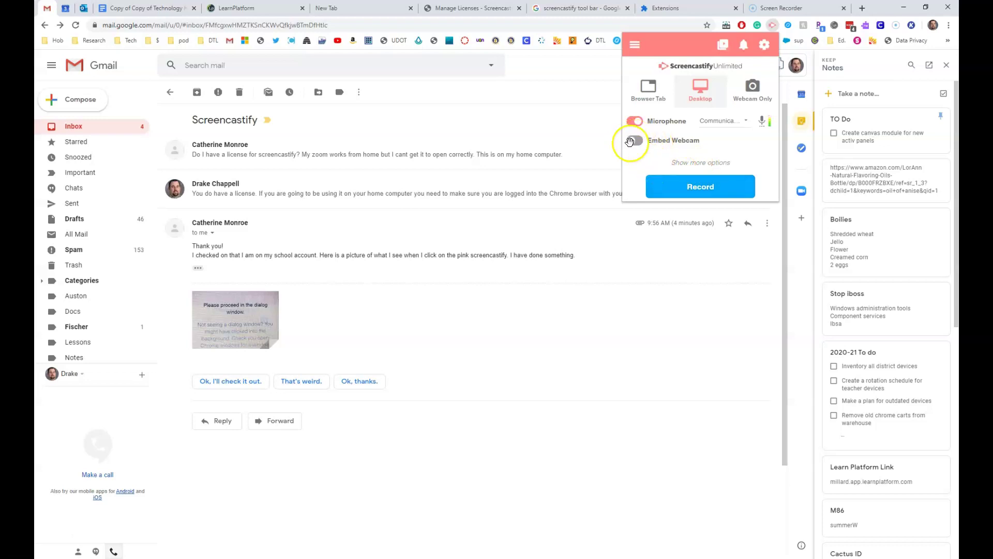
click(709, 195)
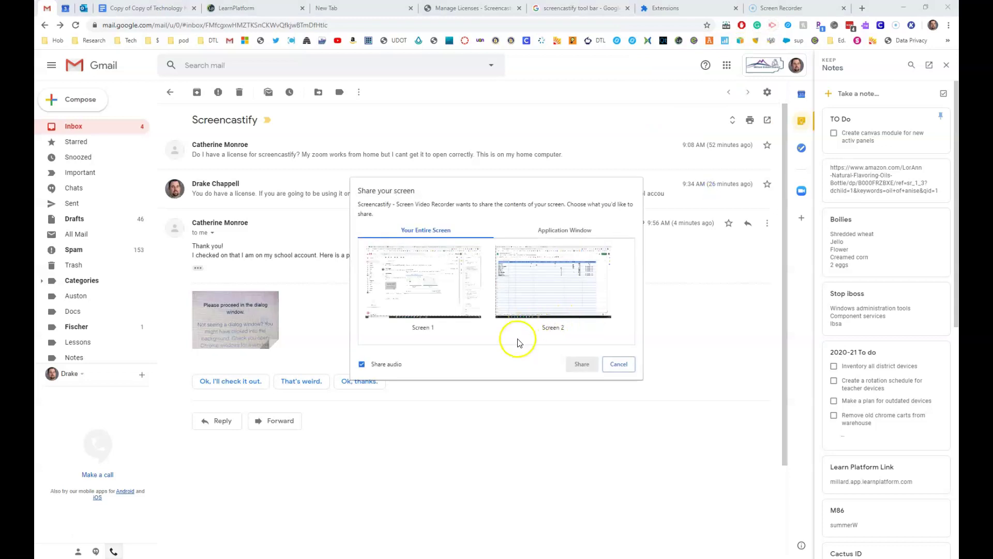
click(433, 283)
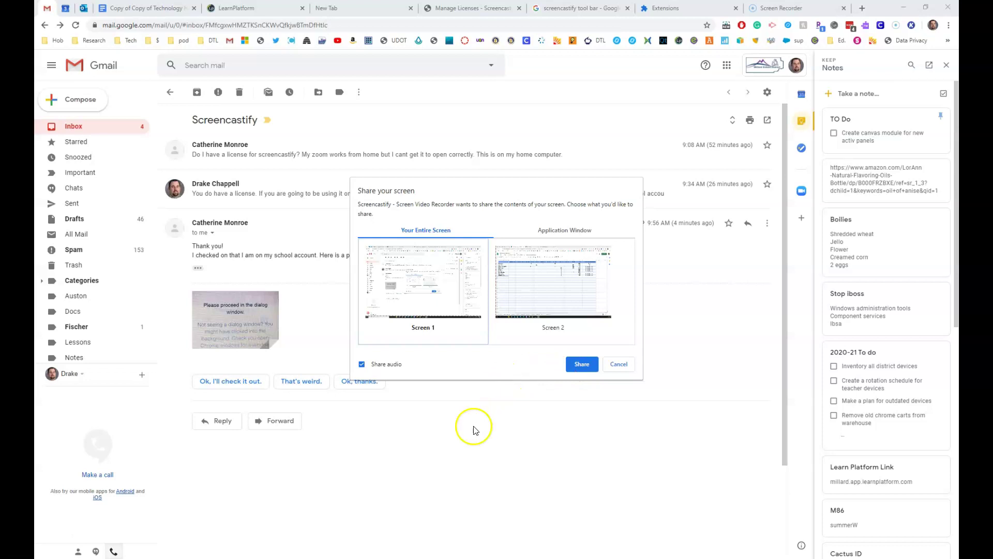
key(Return)
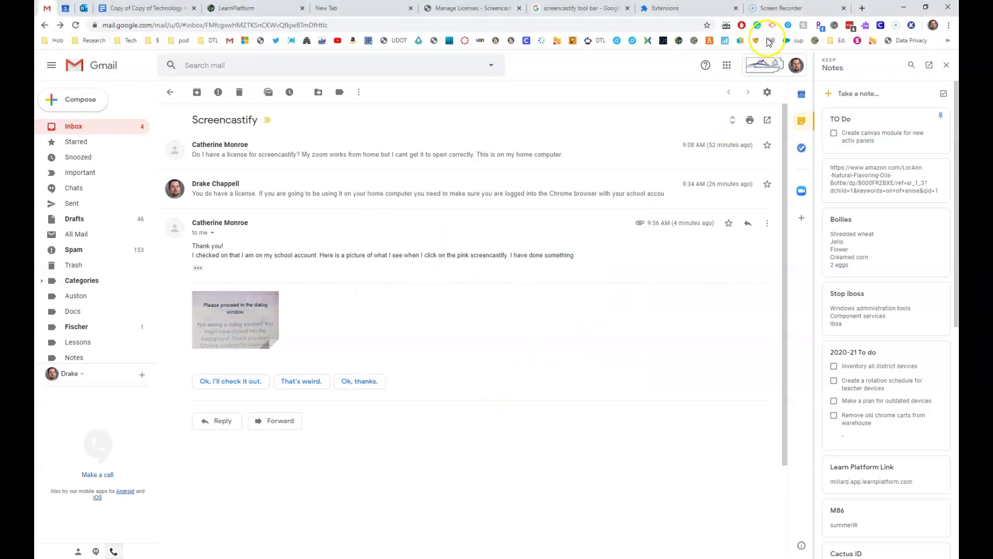
Cancel Screencastify's 'Please proceed' request and start a desktop recording again
click(773, 26)
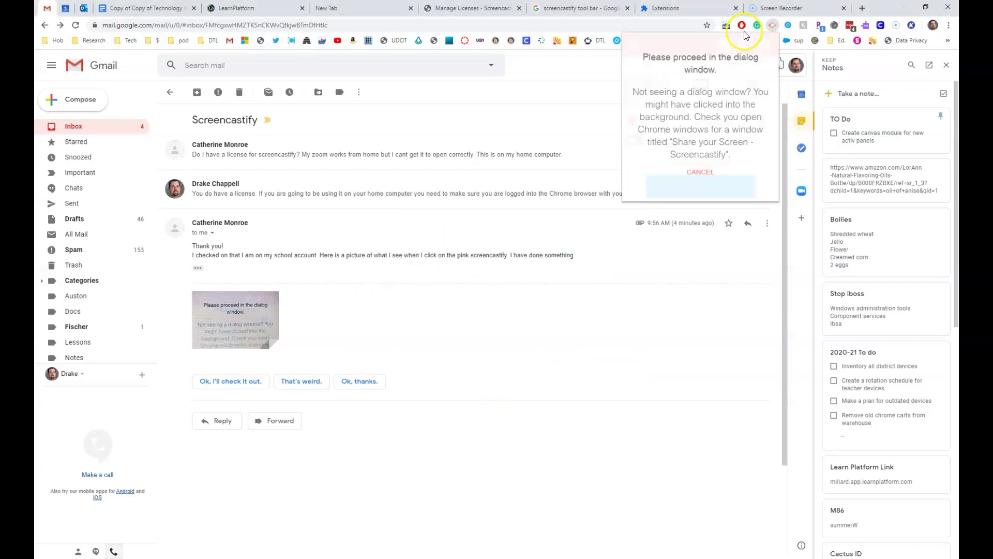
click(700, 172)
click(703, 188)
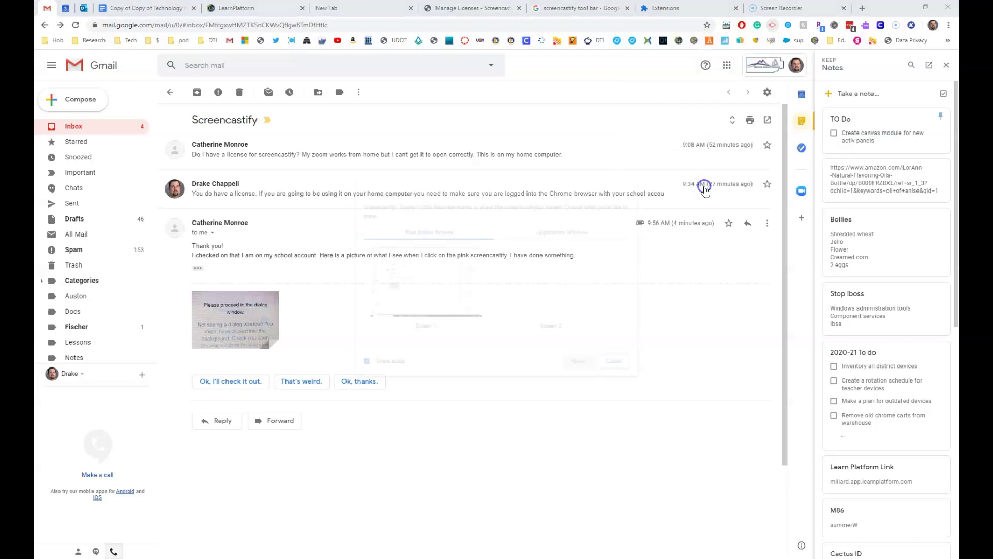
Share Screen 1 to begin recording, then stop sharing from the bottom bar
click(463, 292)
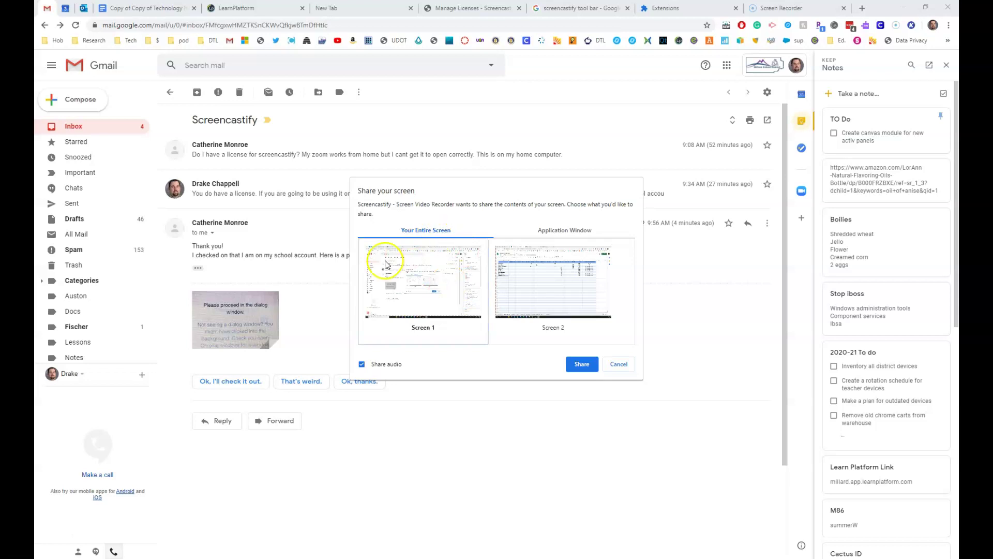
click(584, 364)
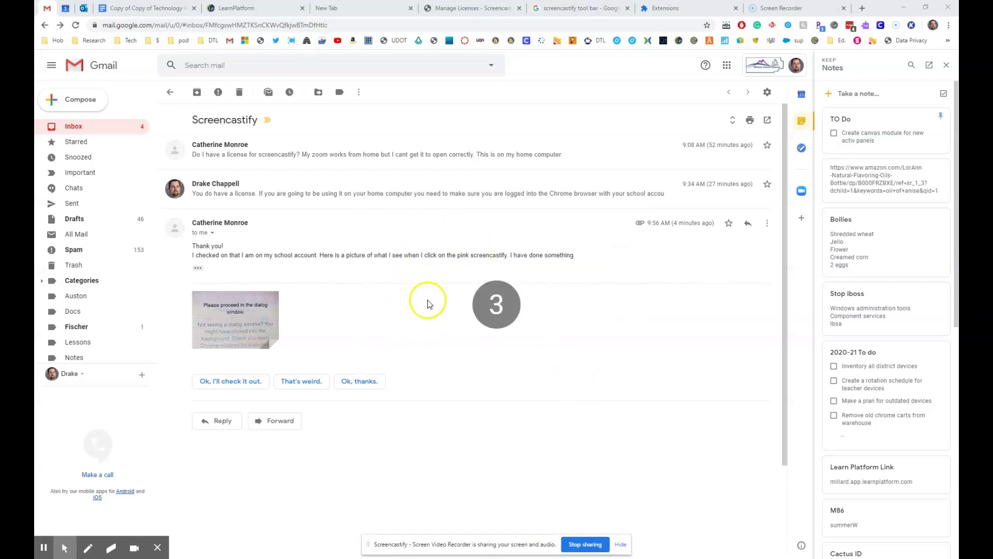
click(578, 545)
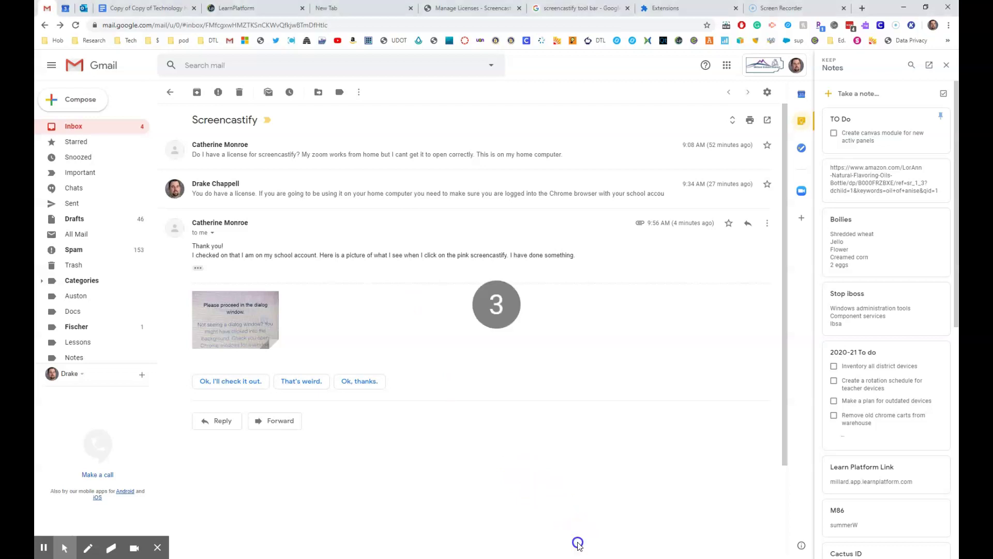